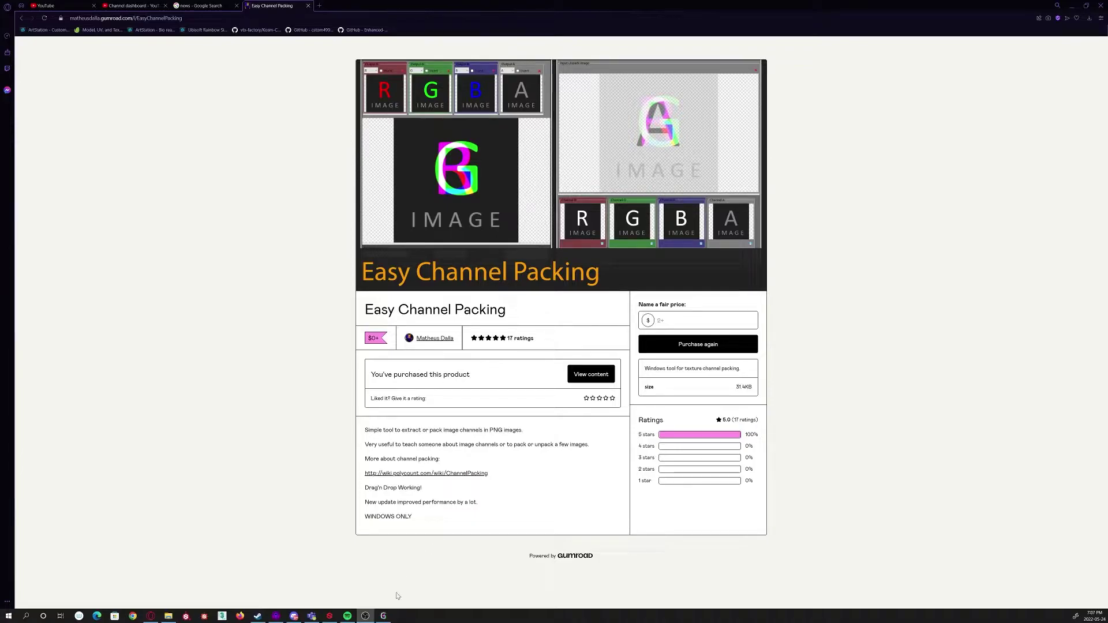
Bring up the Easy Channel Packing window, reposition it, and maximize it to full screen
{"action": "left_click", "coordinate": [383, 615]}
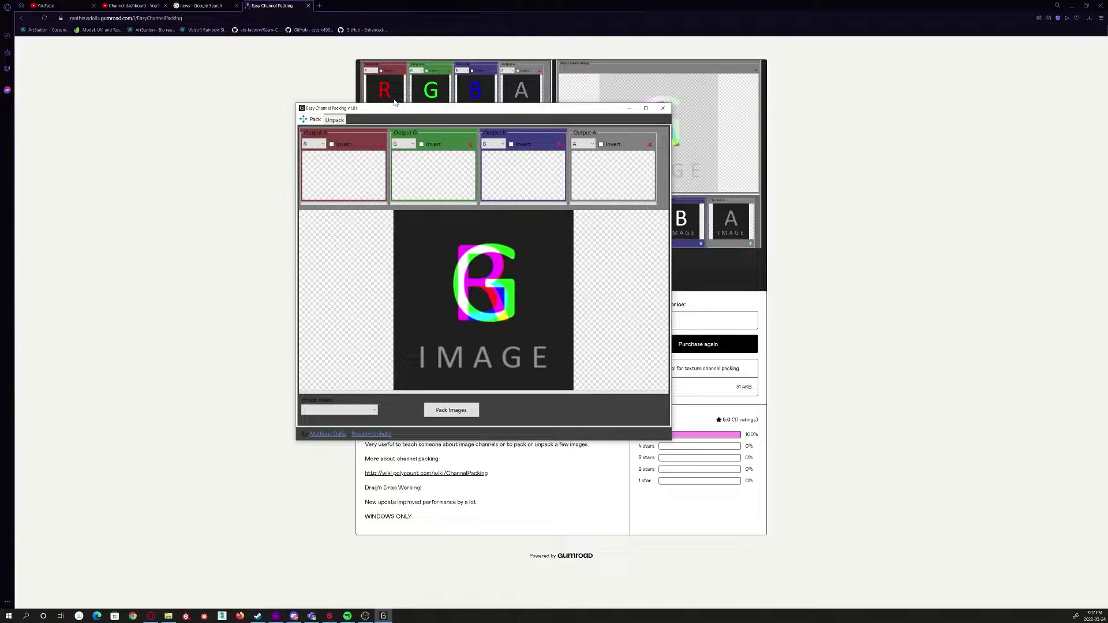
{"action": "left_click_drag", "start_coordinate": [410, 110], "coordinate": [376, 160]}
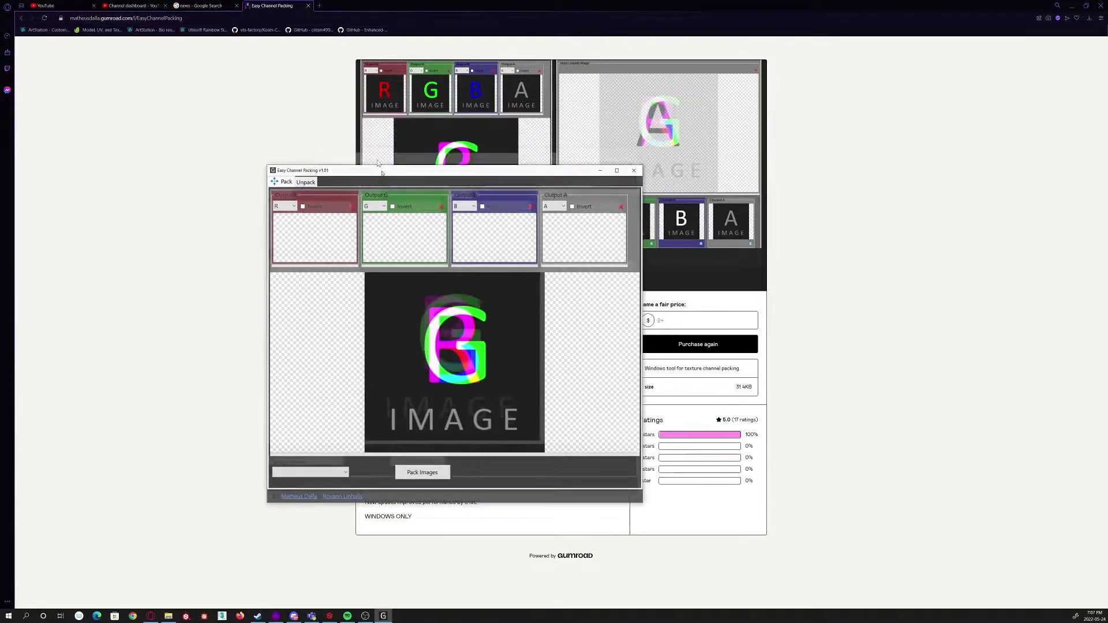
{"action": "double_click", "coordinate": [377, 159]}
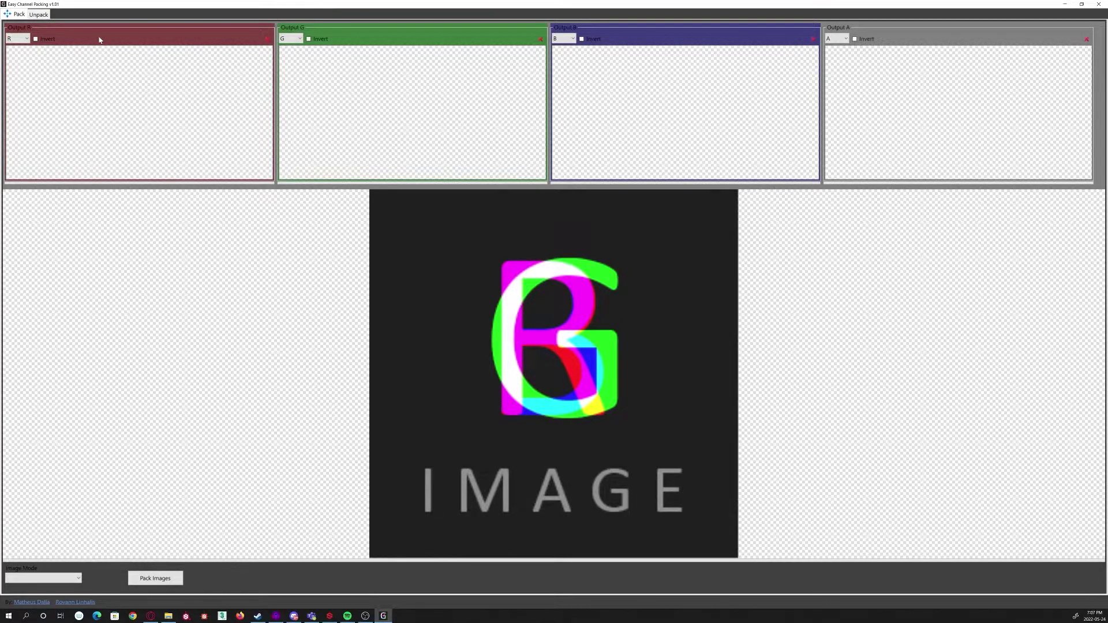
On the Unpack tab, load DefaultMaterial_Base_Color from the packing folder as the input image
{"action": "left_click", "coordinate": [41, 15]}
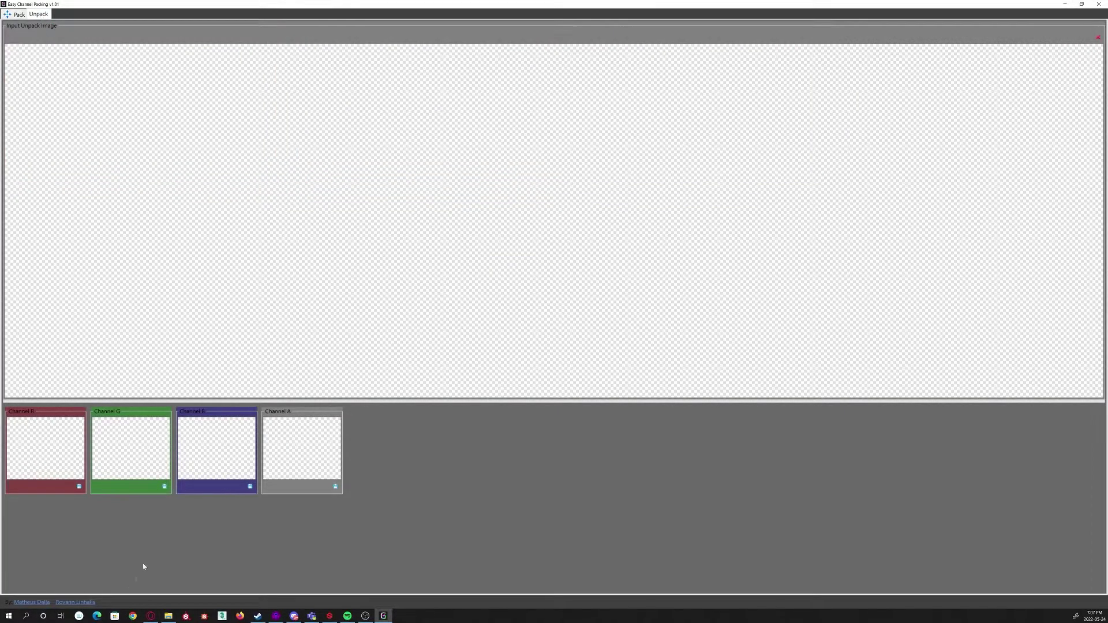
{"action": "left_click", "coordinate": [174, 618]}
{"action": "left_click_drag", "start_coordinate": [225, 4], "coordinate": [260, 63]}
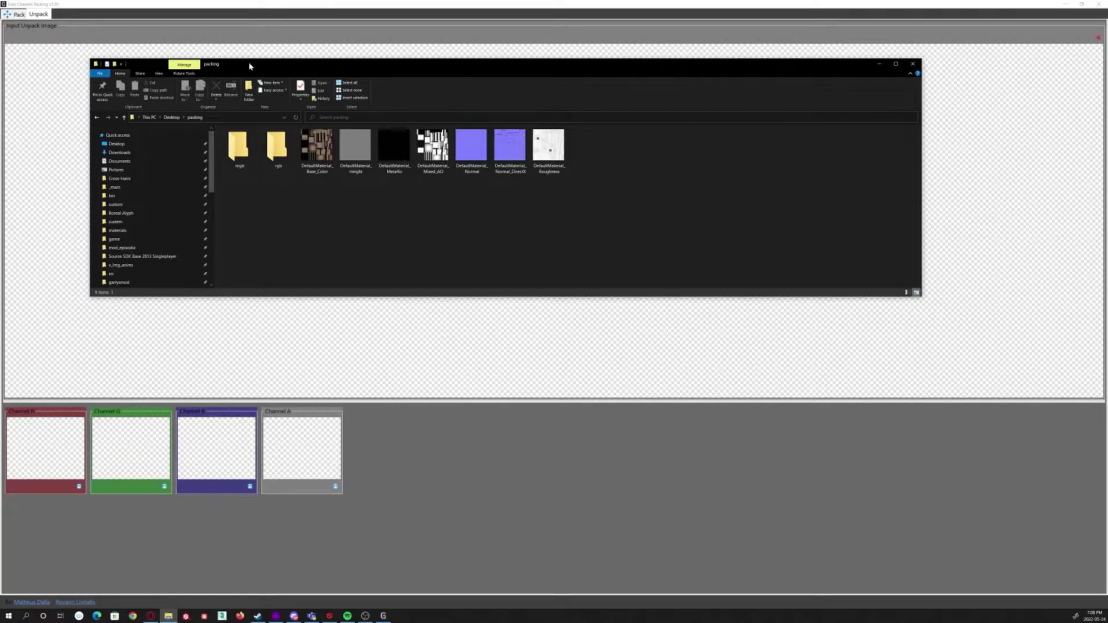
{"action": "left_click_drag", "start_coordinate": [250, 62], "coordinate": [1107, 266]}
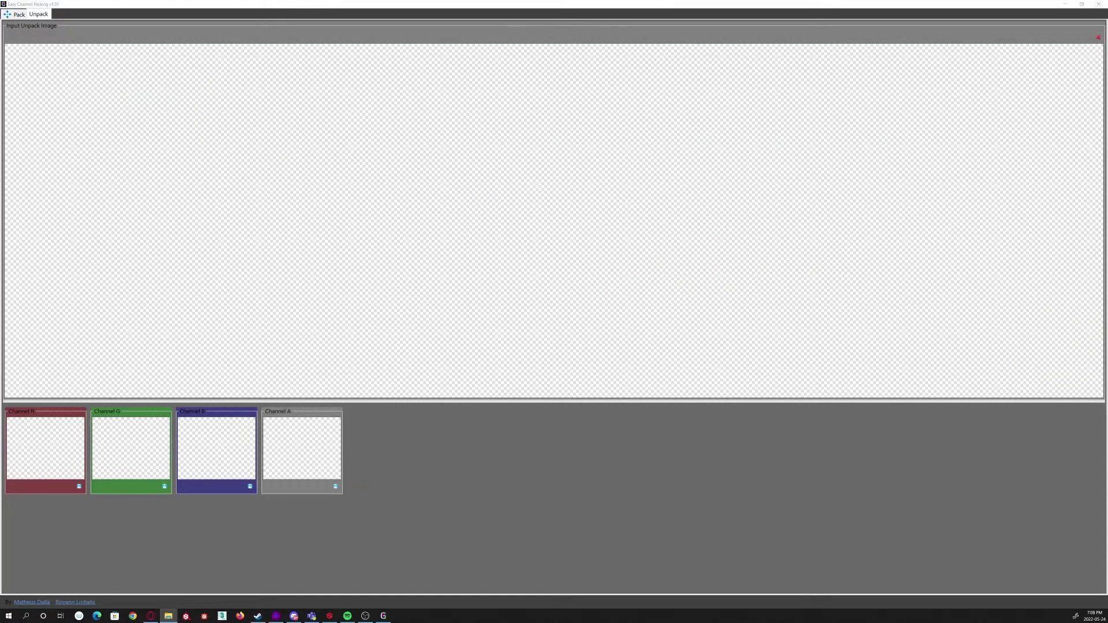
{"action": "left_click_drag", "start_coordinate": [1107, 432], "coordinate": [185, 238]}
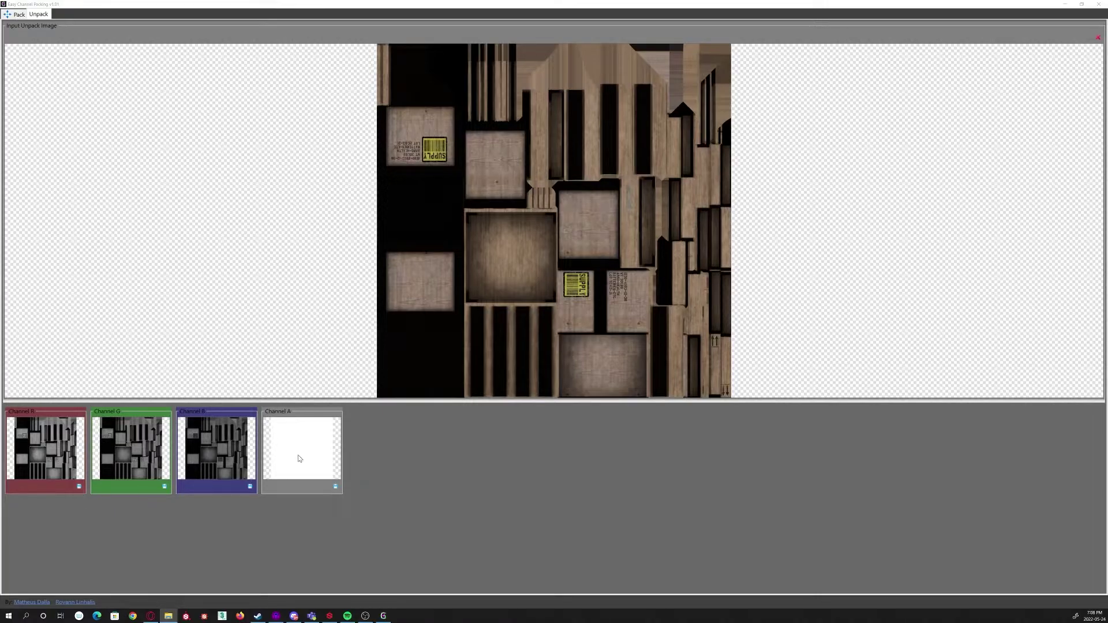
Save the base colour's R, G and B channel images into the rgb folder
{"action": "left_click", "coordinate": [79, 487]}
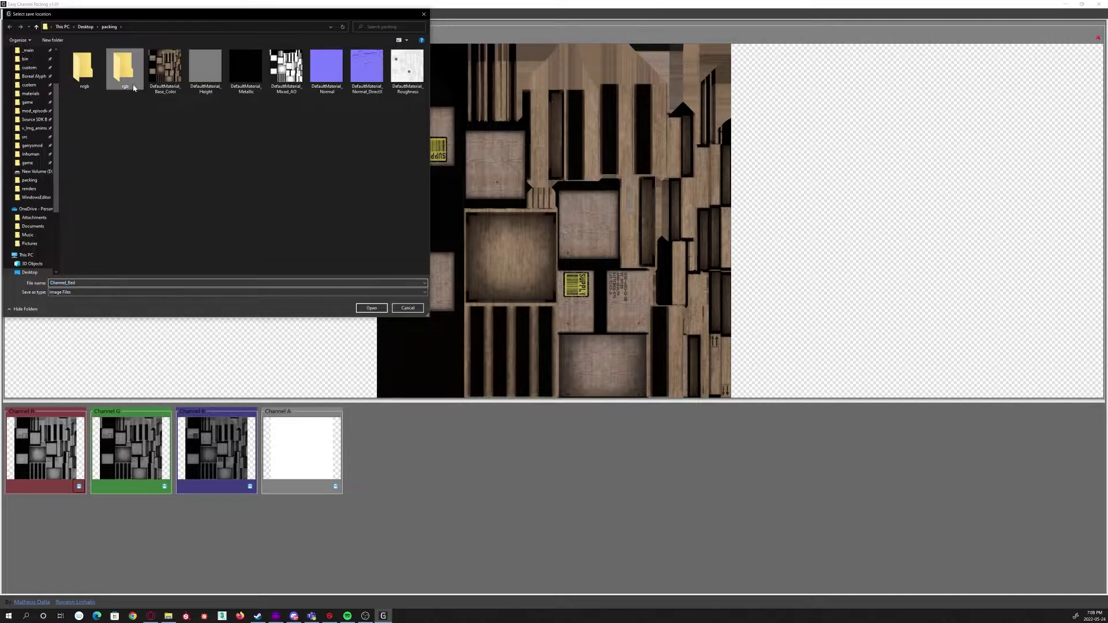
{"action": "double_click", "coordinate": [123, 68]}
{"action": "left_click", "coordinate": [381, 309]}
{"action": "left_click", "coordinate": [164, 486]}
{"action": "left_click", "coordinate": [384, 307]}
{"action": "left_click", "coordinate": [249, 486]}
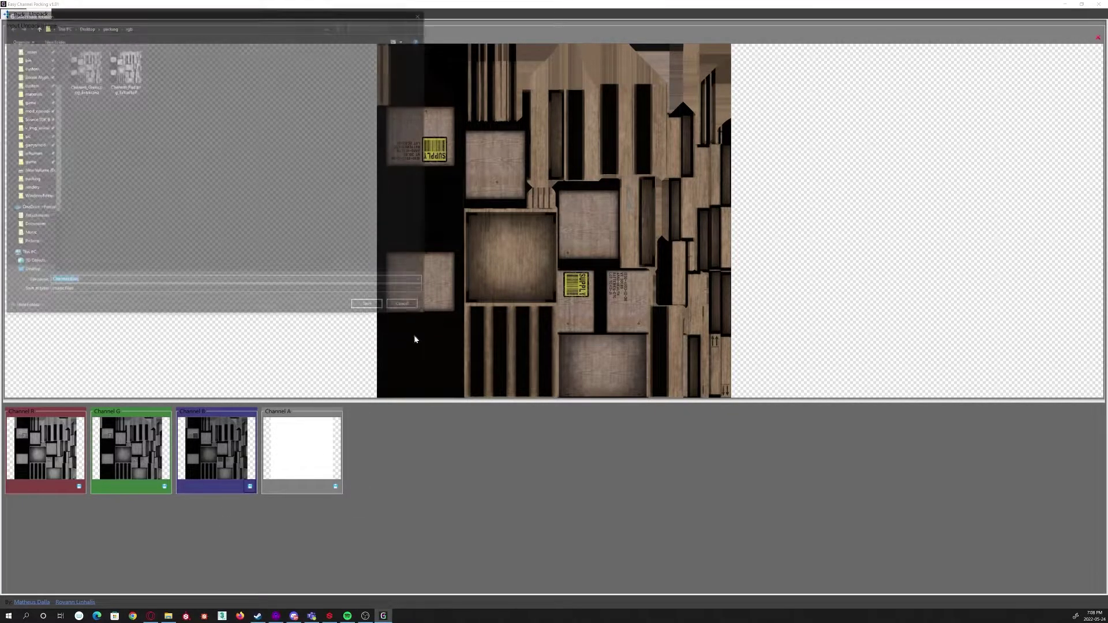
{"action": "left_click", "coordinate": [382, 310]}
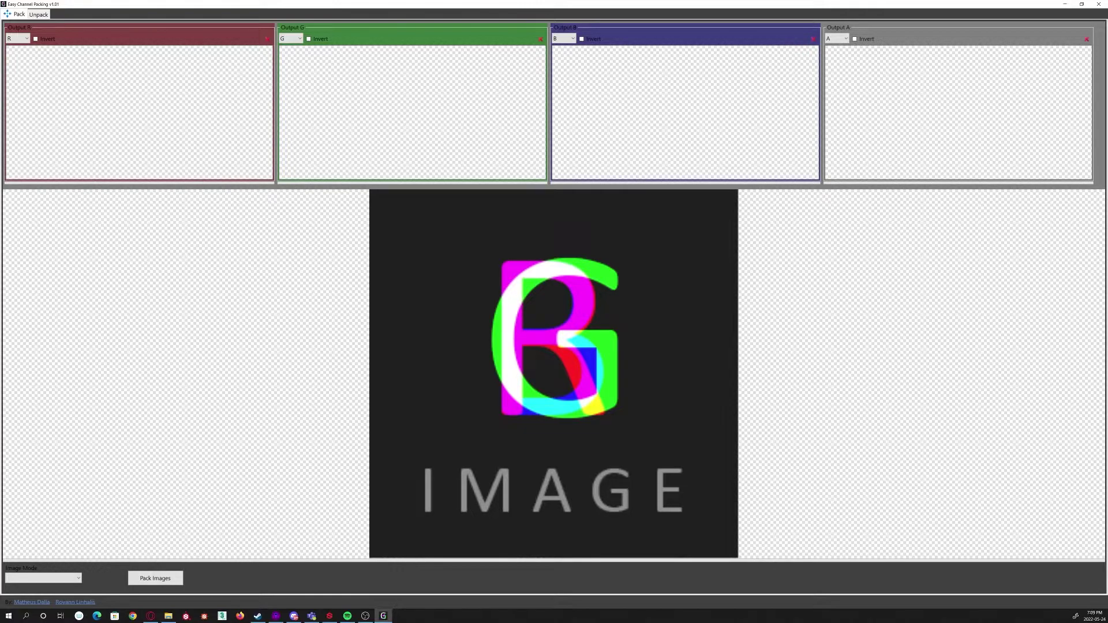
Fill Output R, G, B and A with the extracted channel images from File Explorer
{"action": "key", "text": "super+e"}
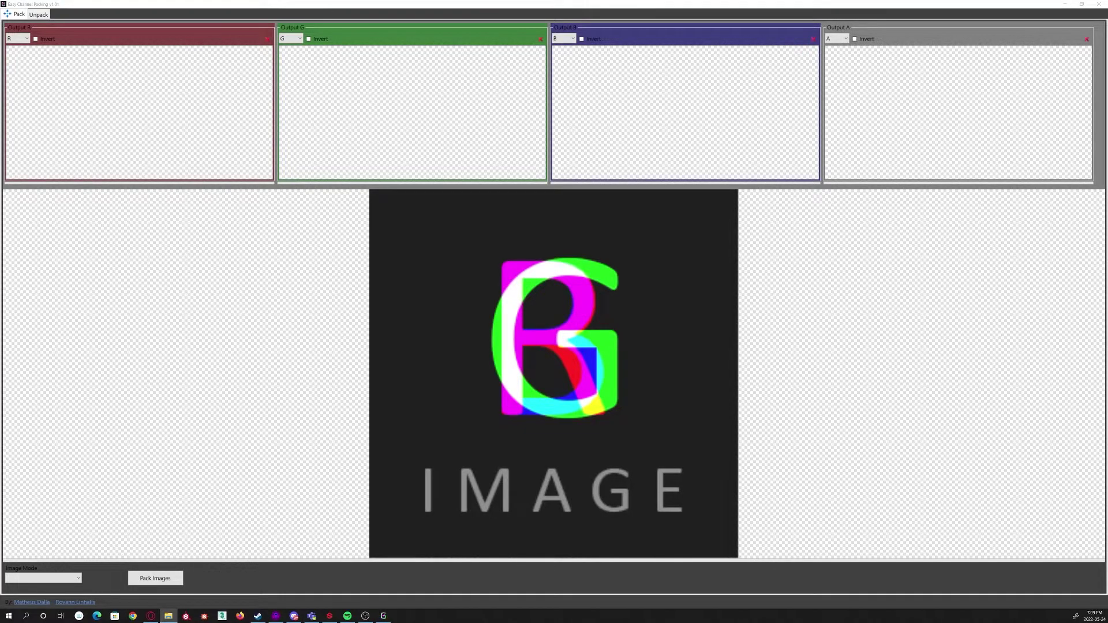
{"action": "left_click_drag", "start_coordinate": [606, 235], "coordinate": [258, 117]}
{"action": "left_click_drag", "start_coordinate": [380, 185], "coordinate": [344, 149]}
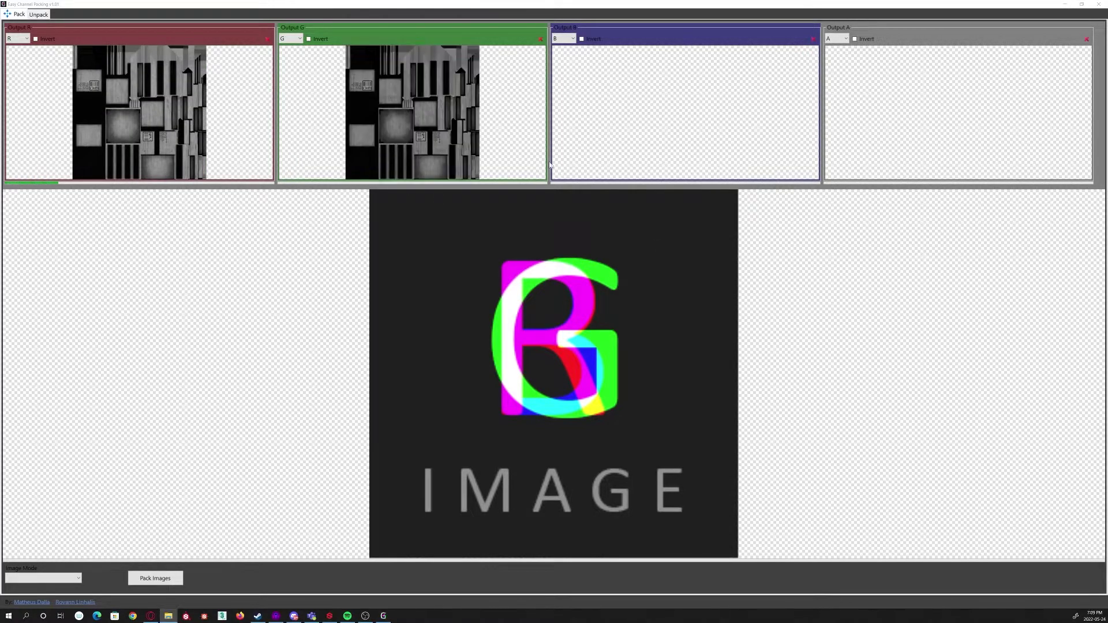
{"action": "left_click_drag", "start_coordinate": [883, 276], "coordinate": [635, 116]}
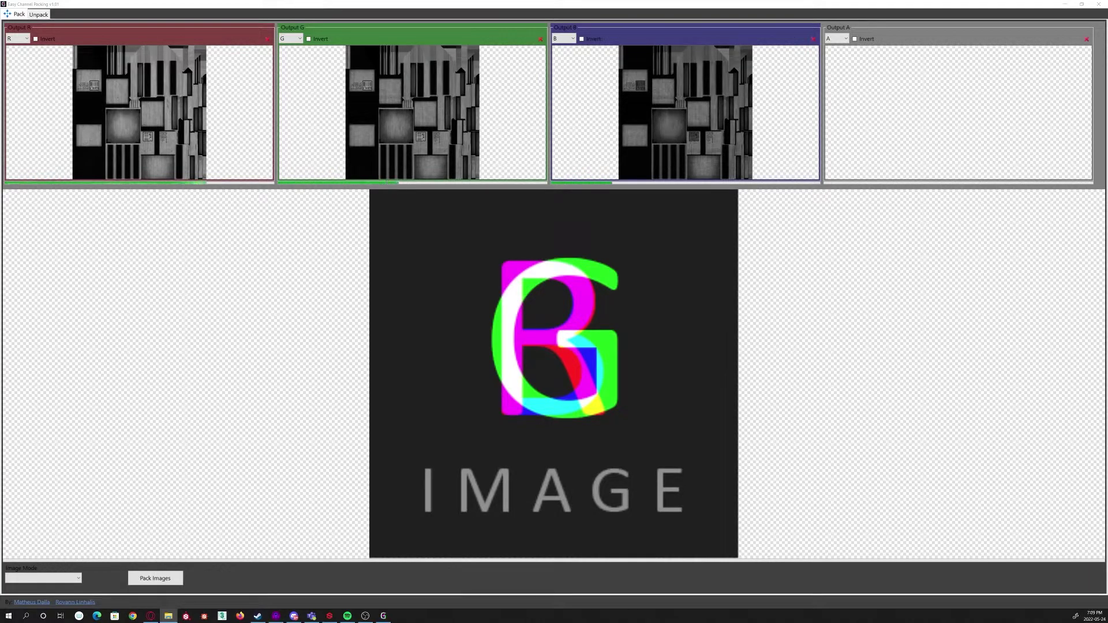
{"action": "left_click_drag", "start_coordinate": [757, 167], "coordinate": [929, 96]}
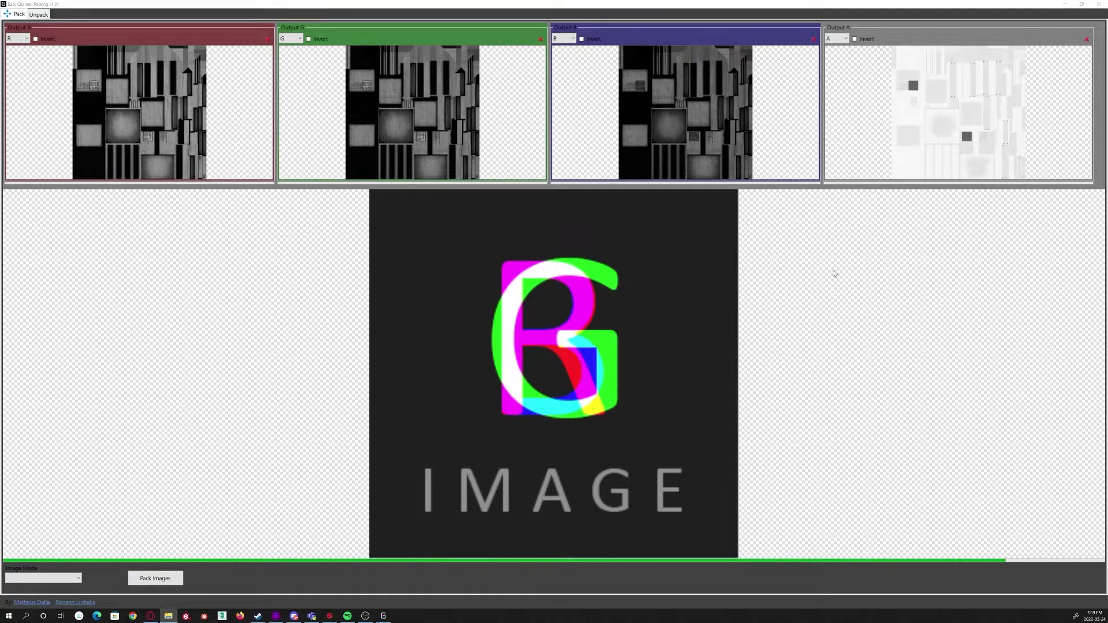
Pack the four channels and save the result as base_packed.png in the packing folder
{"action": "left_click", "coordinate": [165, 579]}
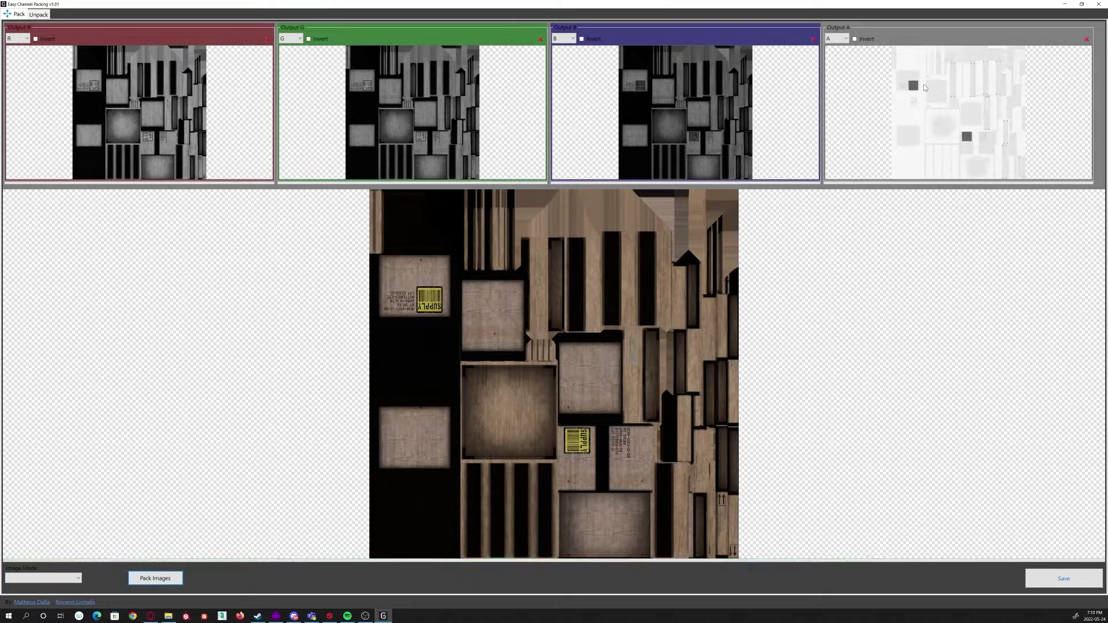
{"action": "left_click", "coordinate": [1063, 577]}
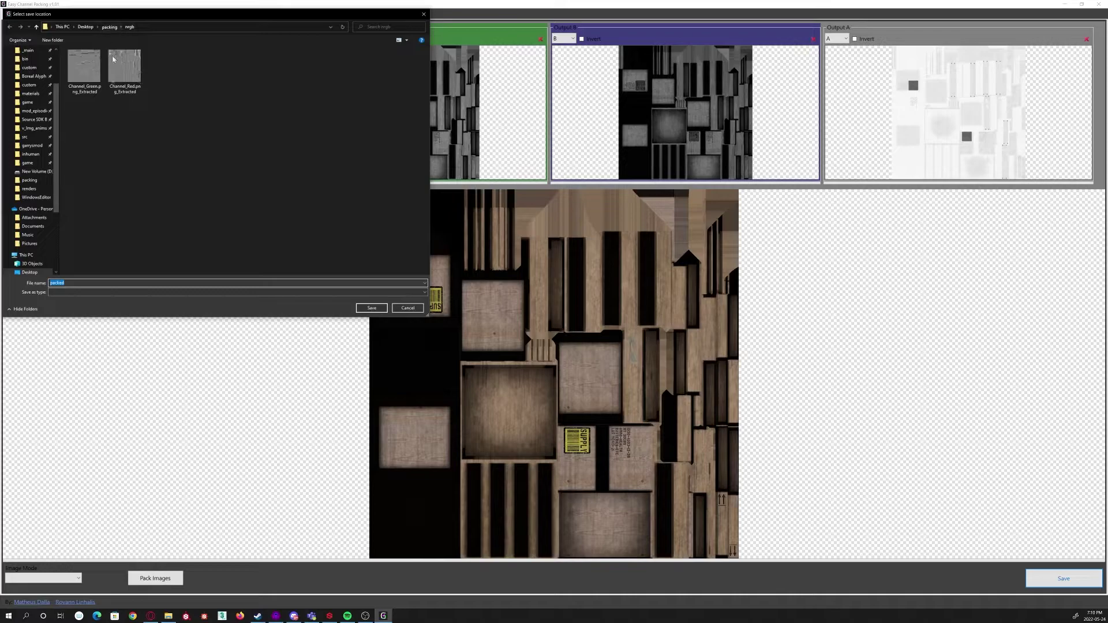
{"action": "left_click", "coordinate": [109, 26]}
{"action": "type", "text": "base"}
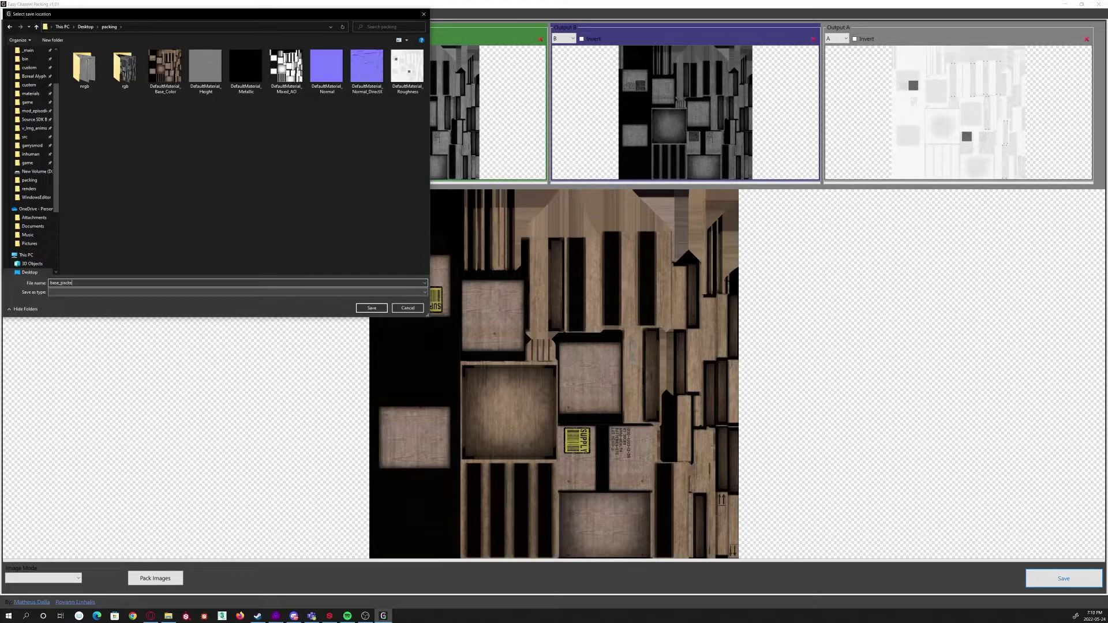
{"action": "type", "text": "_packed.png"}
{"action": "key", "text": "Return"}
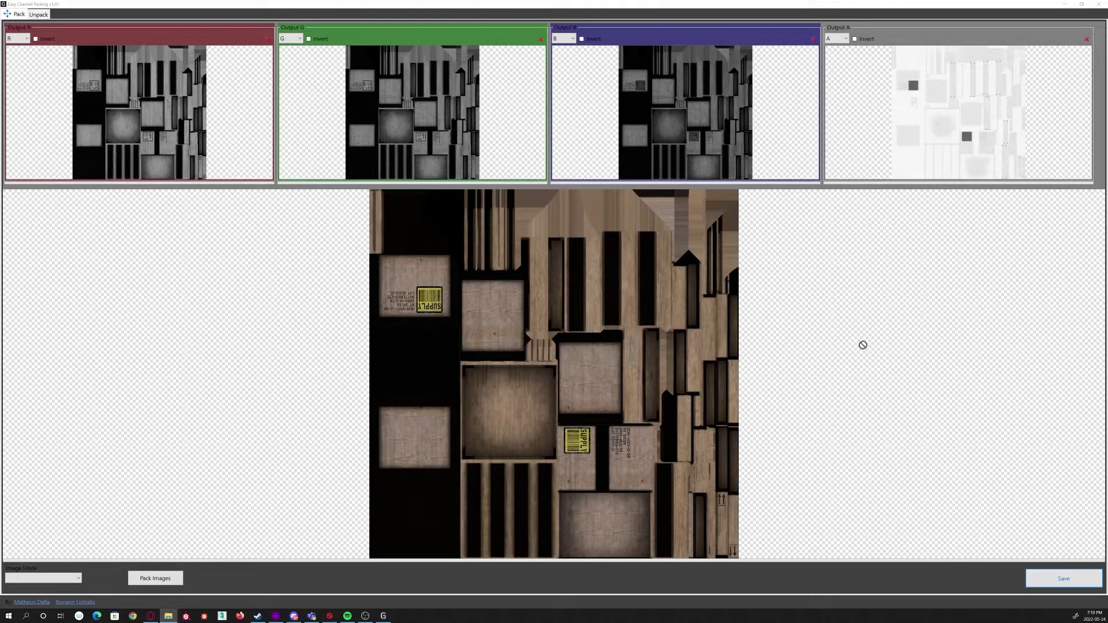
Replace the red output with a normal-map channel image
{"action": "left_click", "coordinate": [173, 99]}
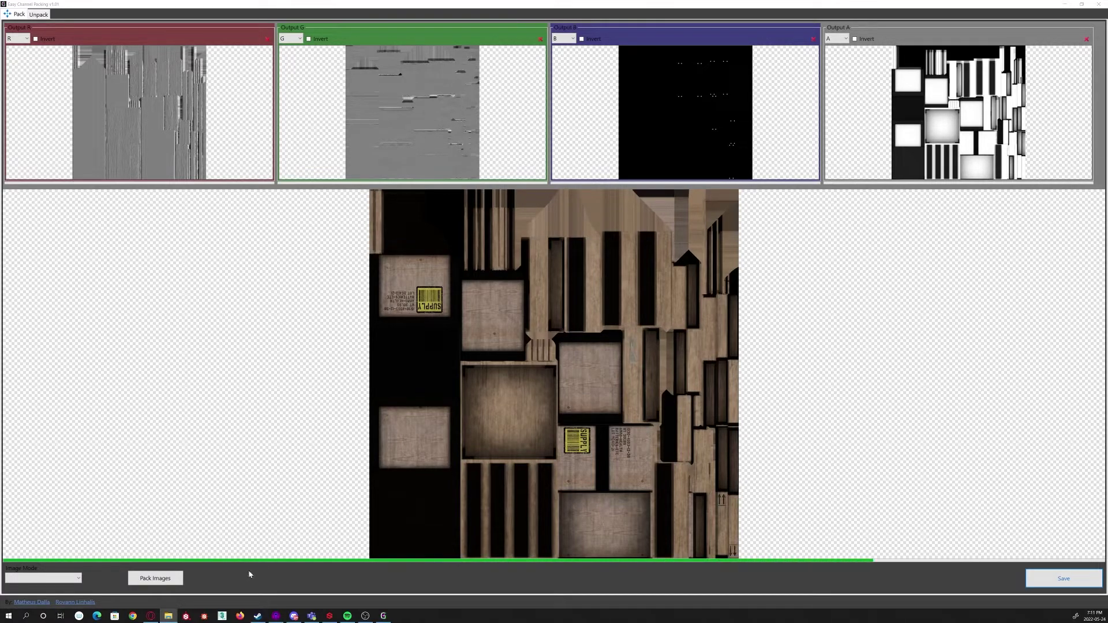
Pack the normal channels, save them as norm_packed.png, and maximize the packing folder window
{"action": "left_click", "coordinate": [166, 575]}
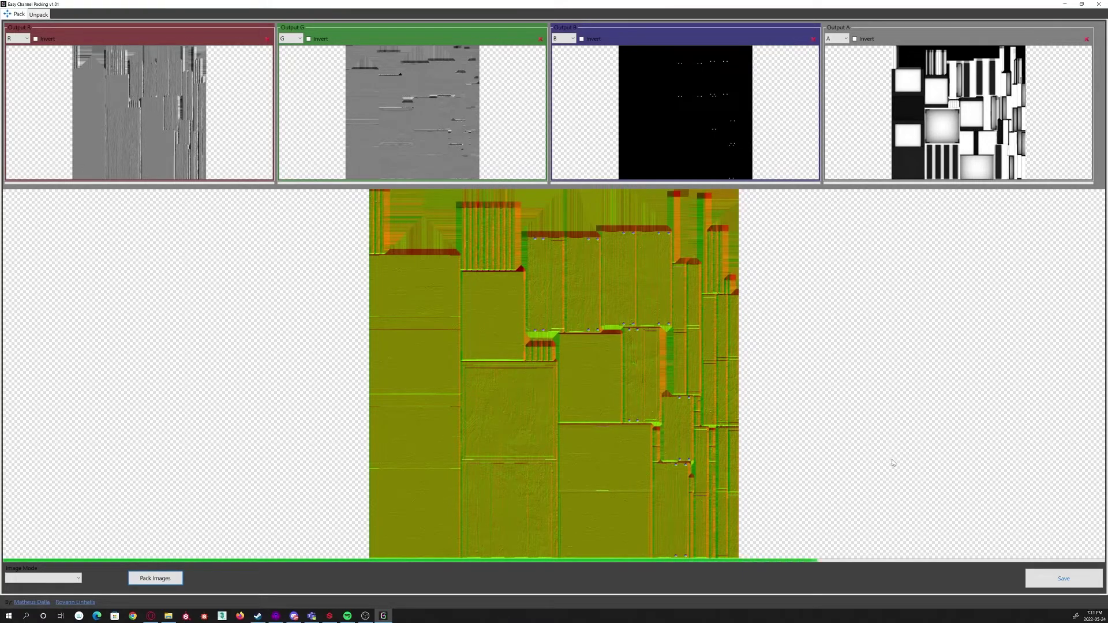
{"action": "left_click", "coordinate": [1057, 578]}
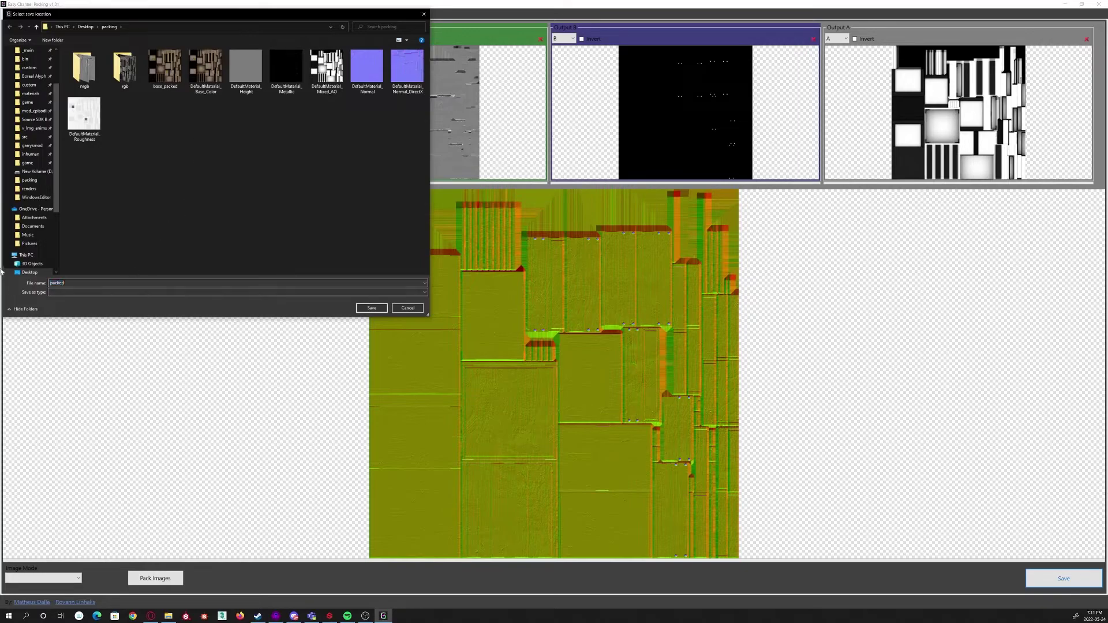
{"action": "type", "text": "norm_"}
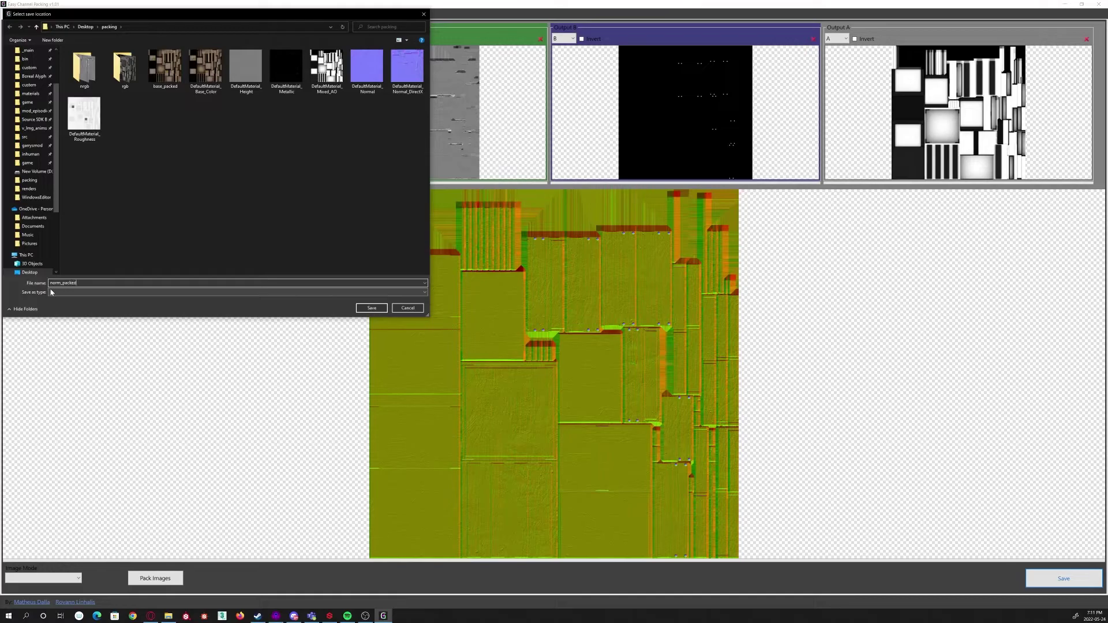
{"action": "key", "text": "Return"}
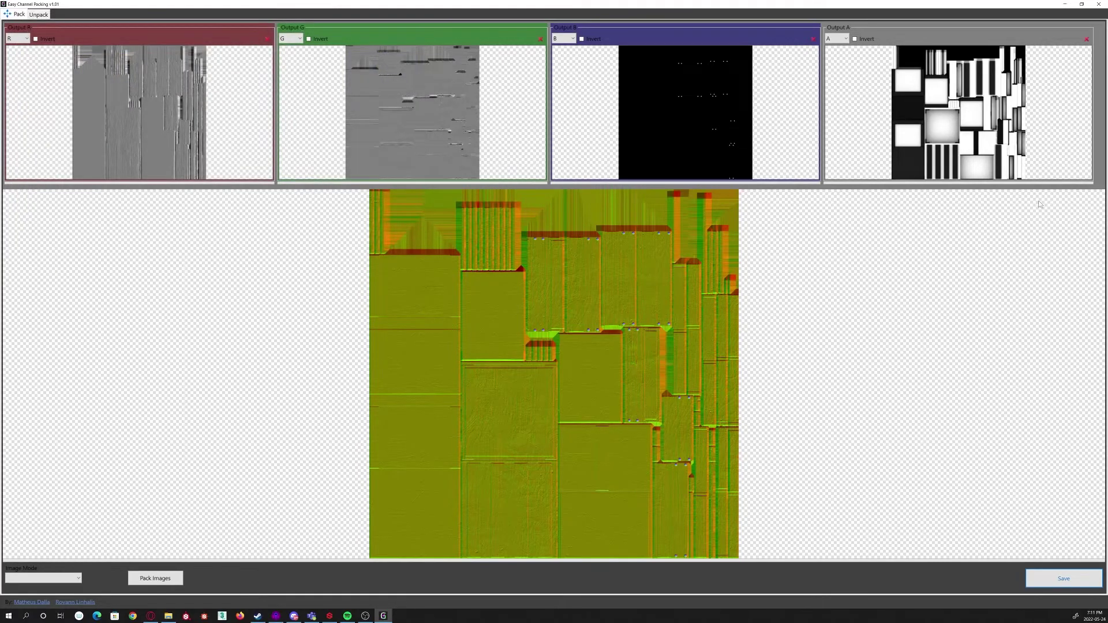
{"action": "key", "text": "alt+Tab"}
{"action": "left_click_drag", "start_coordinate": [833, 310], "coordinate": [269, 2]}
Enlarge the folder's thumbnails and select base_packed and norm_packed to inspect them
{"action": "left_click", "coordinate": [293, 162]}
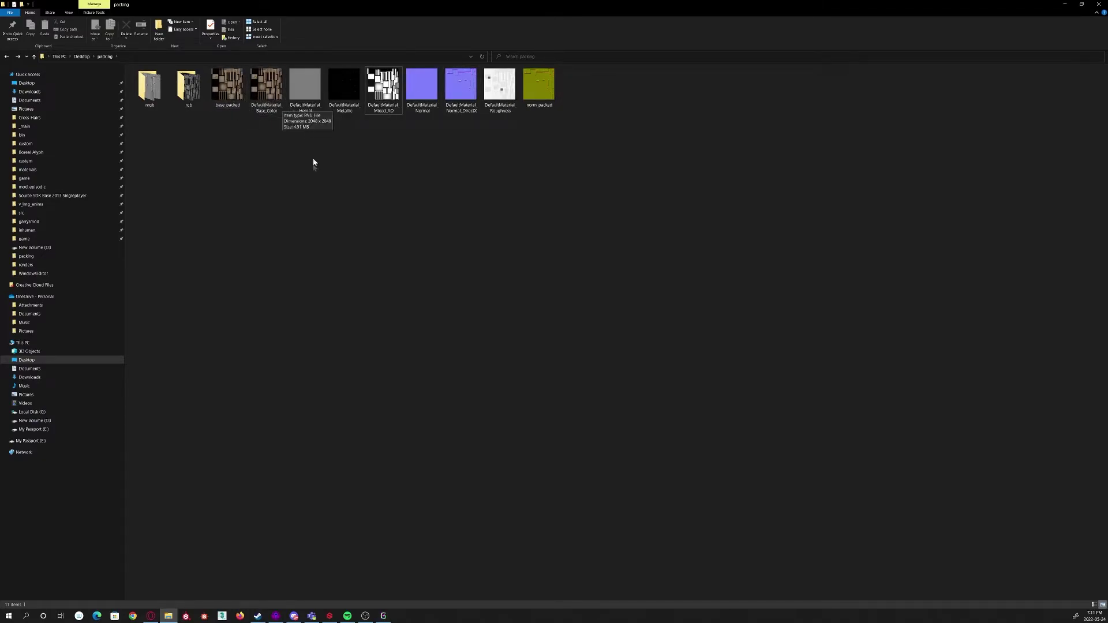
{"action": "scroll", "coordinate": [313, 190], "scroll_direction": "up", "scroll_amount": 2}
{"action": "left_click", "coordinate": [262, 117]}
{"action": "left_click_drag", "start_coordinate": [642, 92], "coordinate": [656, 153]}
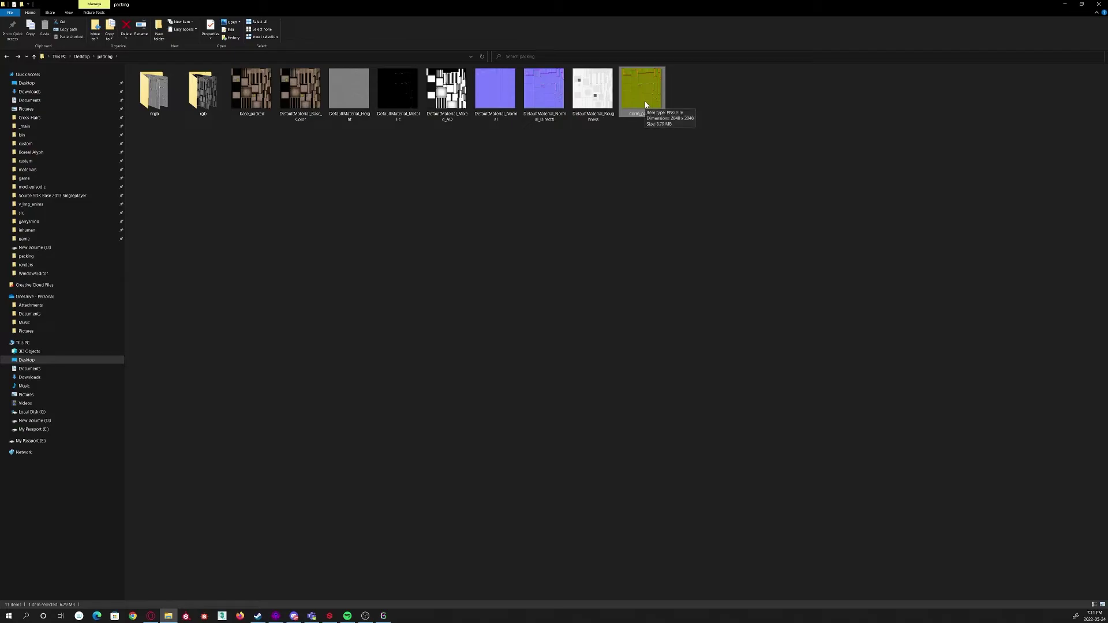